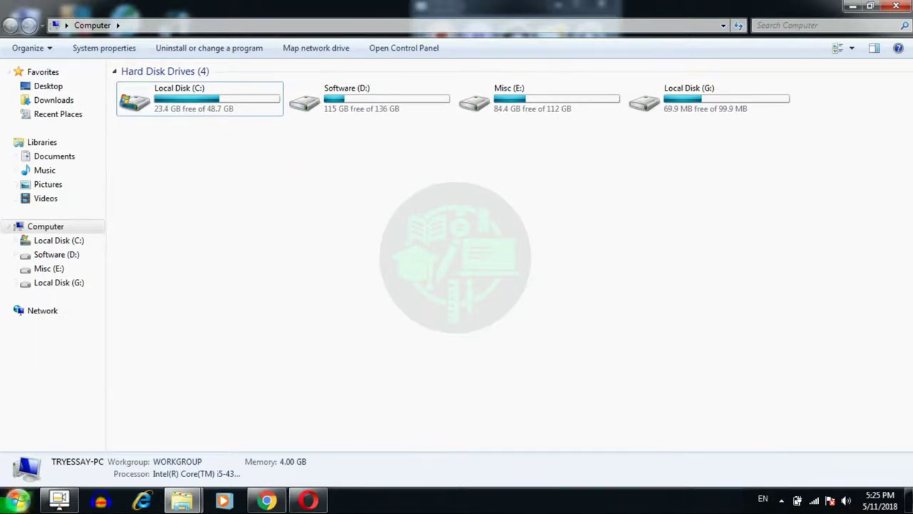
left_click(17, 499)
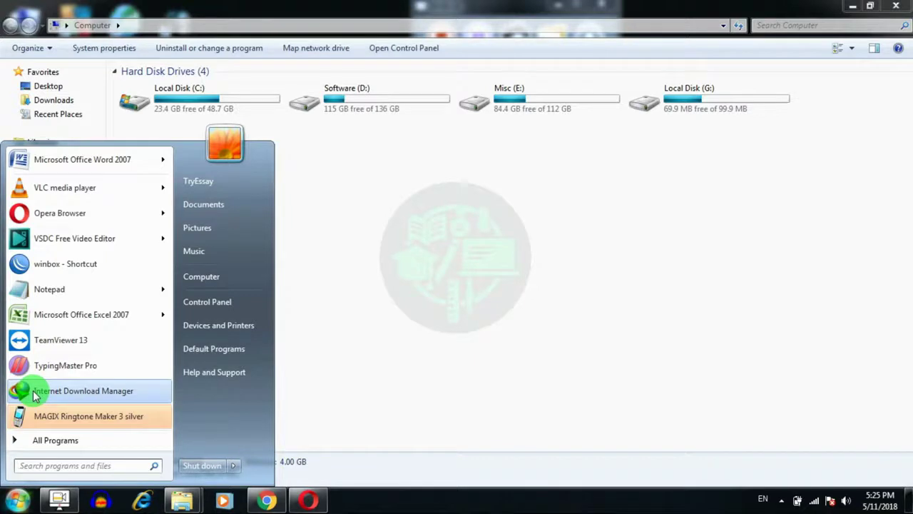
mouse_move(116, 314)
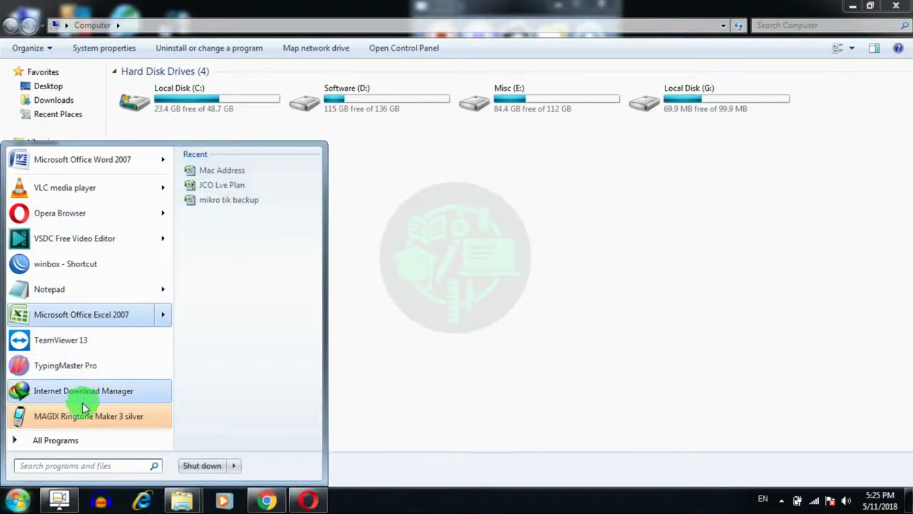
left_click(70, 442)
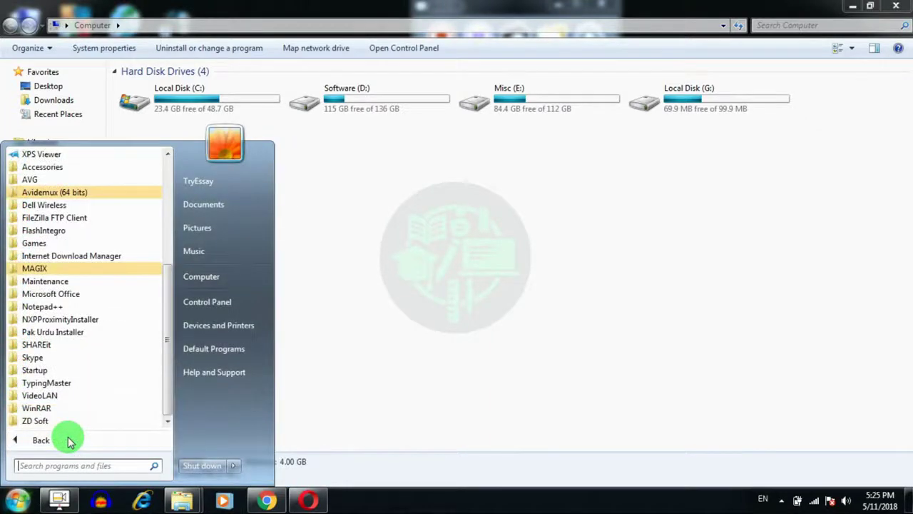
left_click(70, 441)
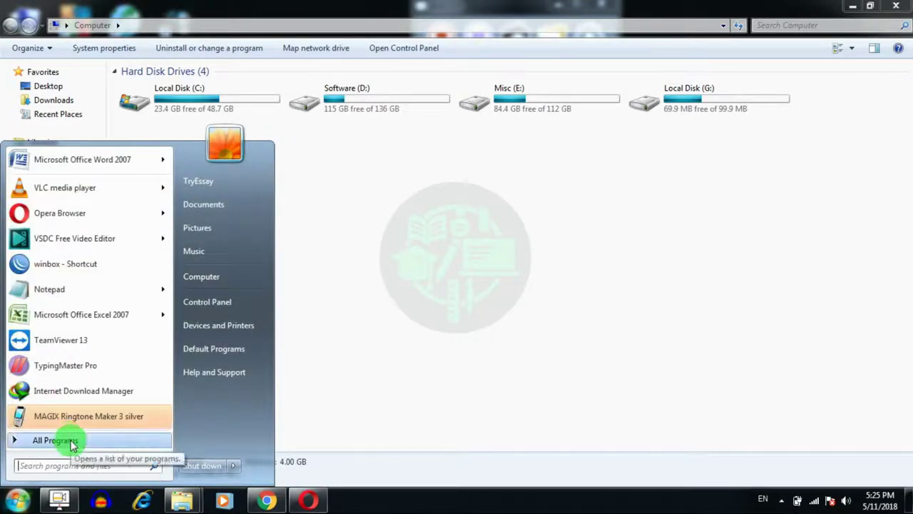
left_click(70, 441)
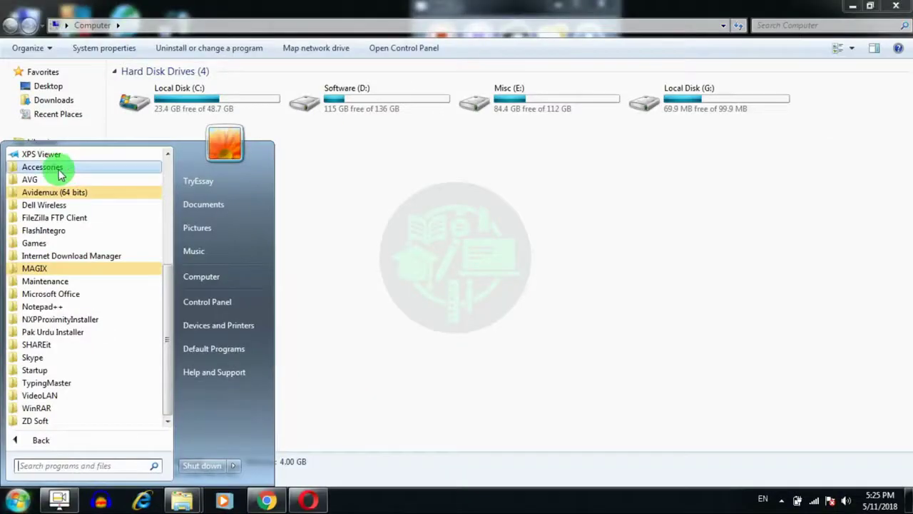
left_click(54, 169)
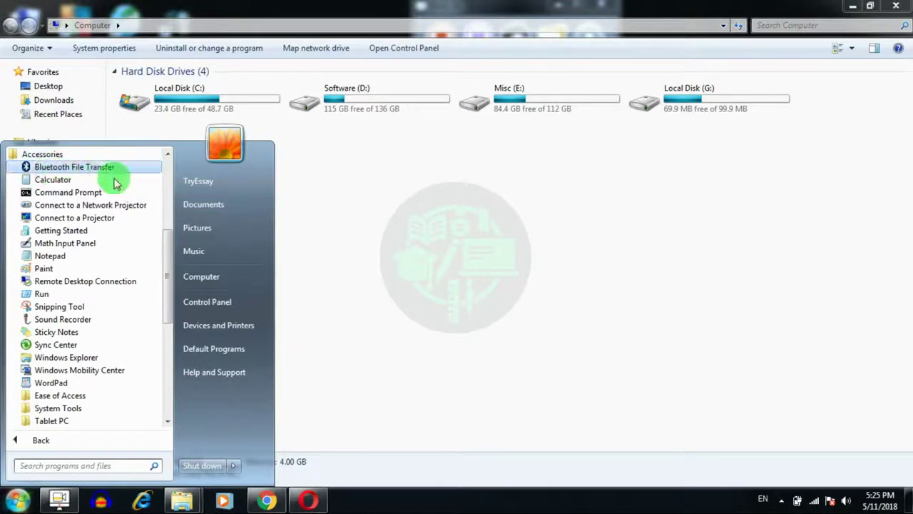
mouse_move(167, 267)
left_mouse_down()
mouse_move(164, 343)
mouse_move(165, 298)
left_mouse_up()
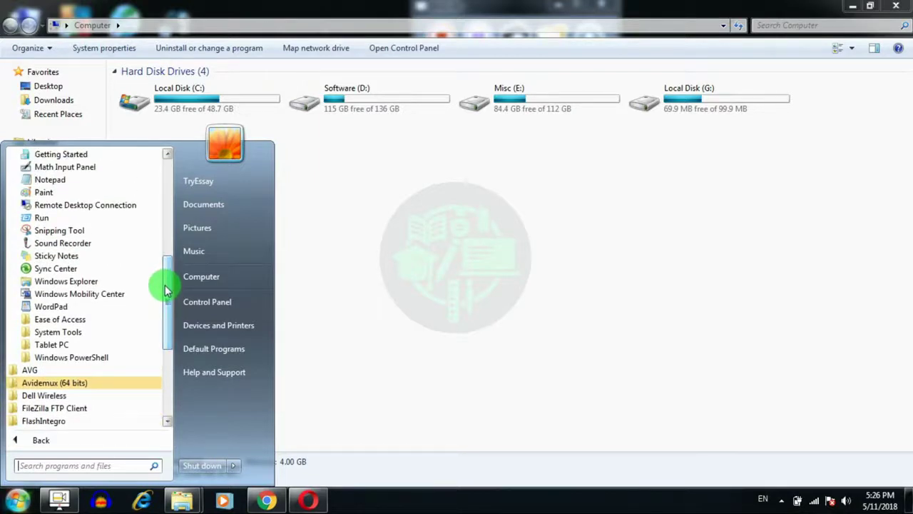
left_click_drag(165, 290, 165, 283)
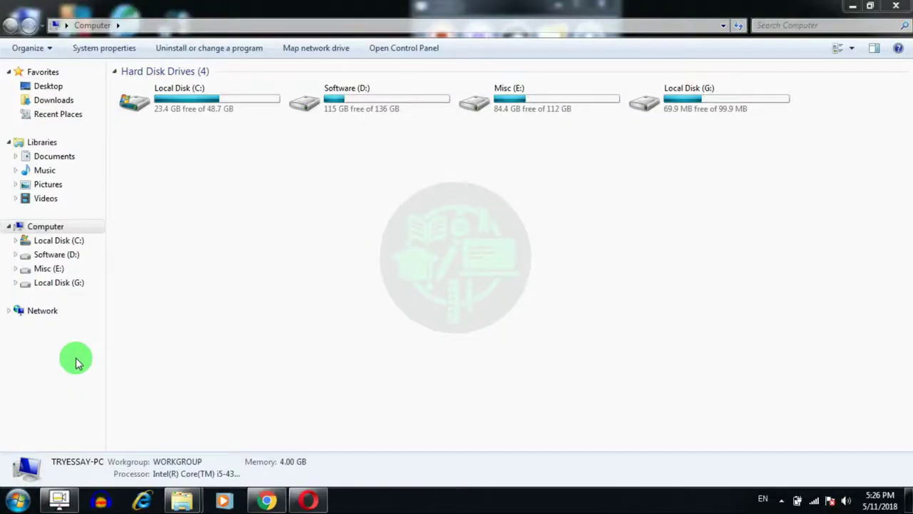
Try to launch Disk Cleanup from the System Tools group in Accessories
left_click(16, 498)
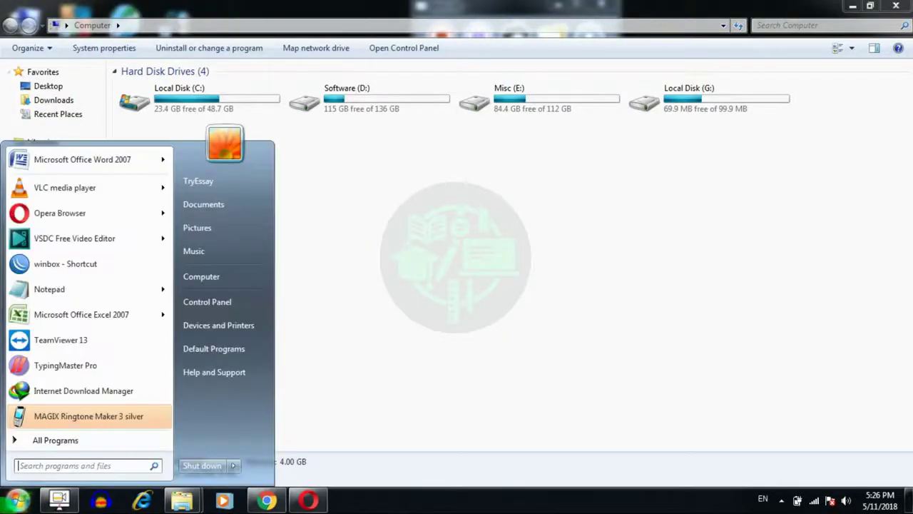
left_click(80, 438)
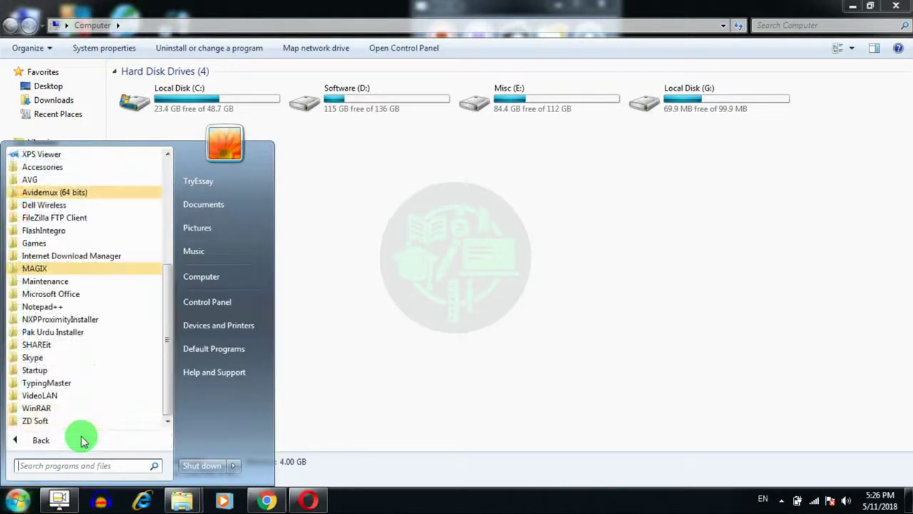
left_click(73, 168)
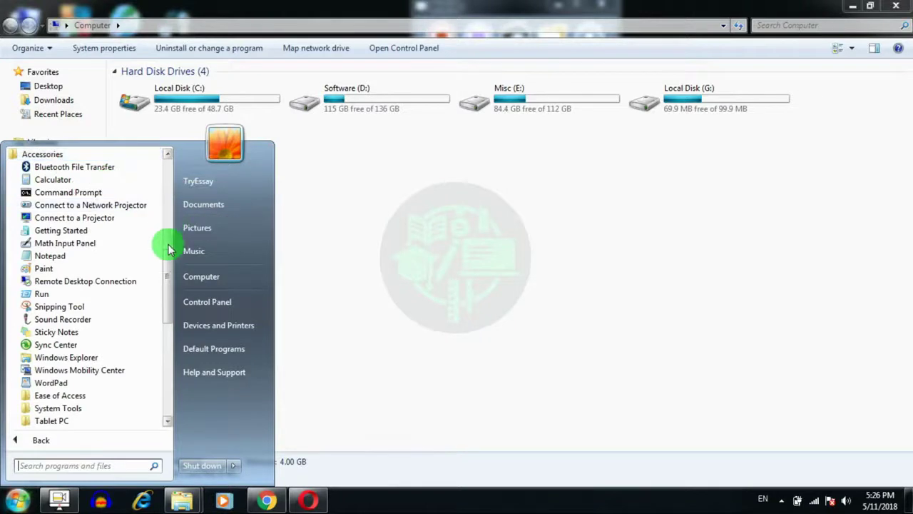
scroll(164, 307, "down", 3)
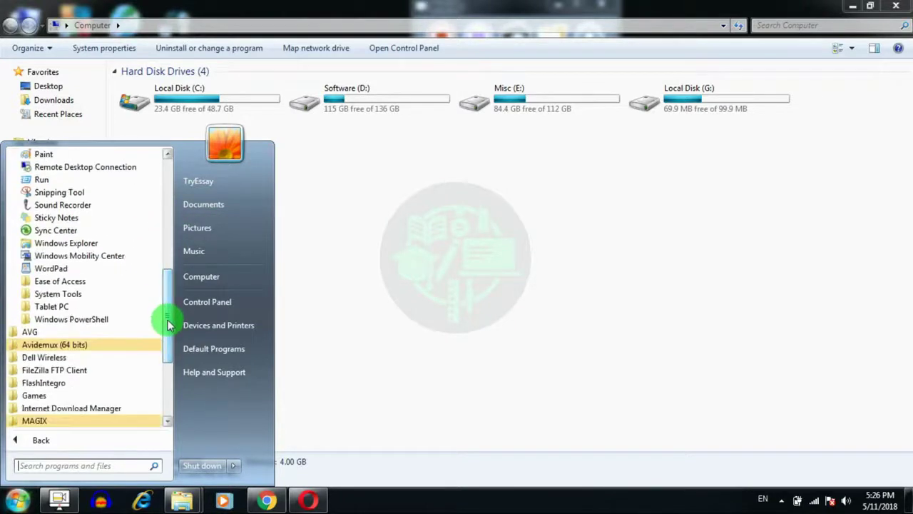
left_click(75, 294)
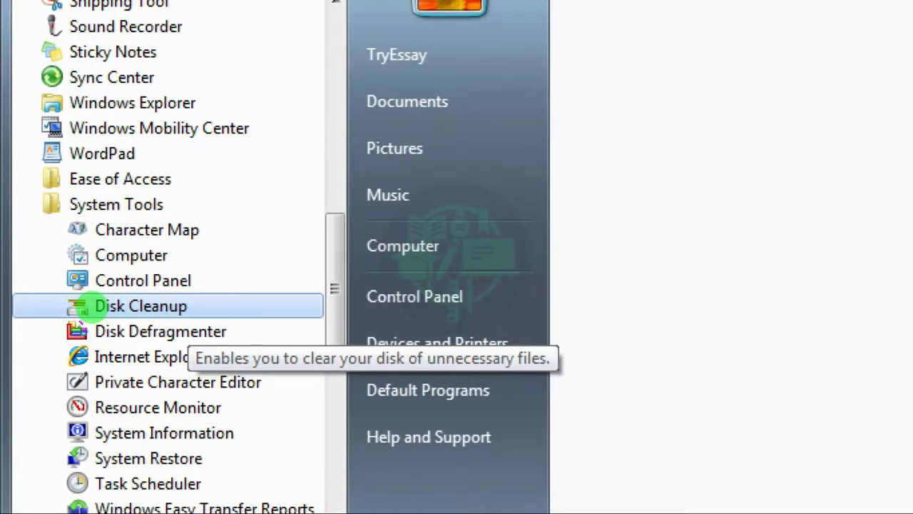
left_click(79, 305)
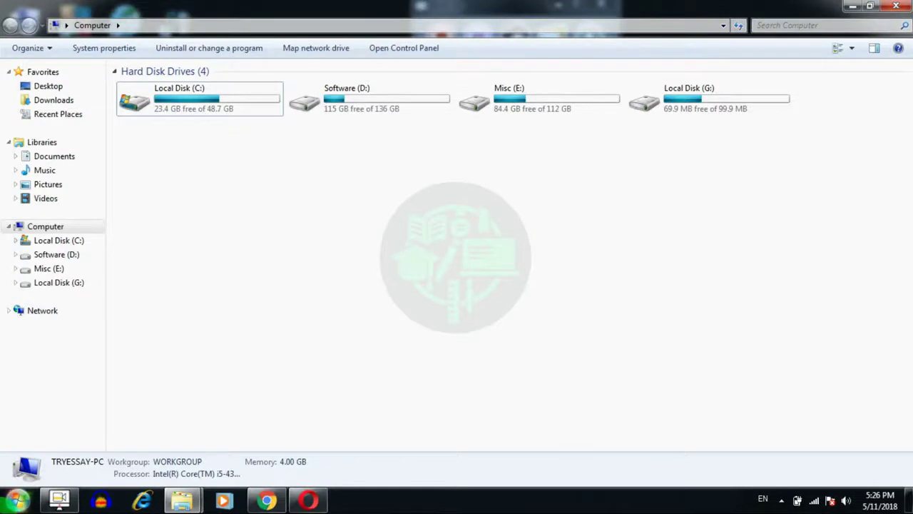
Launch the Disk Cleanup utility from the System Tools group in Accessories
key("super")
left_click(64, 440)
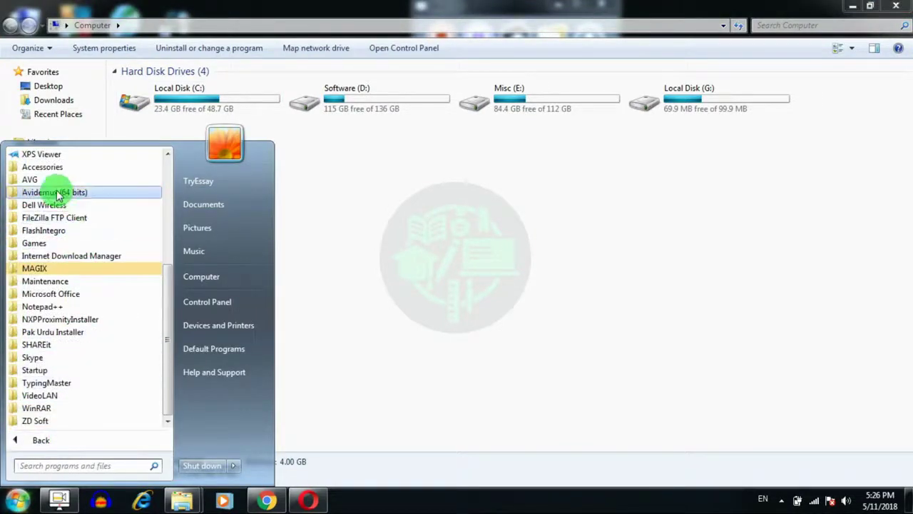
left_click(51, 167)
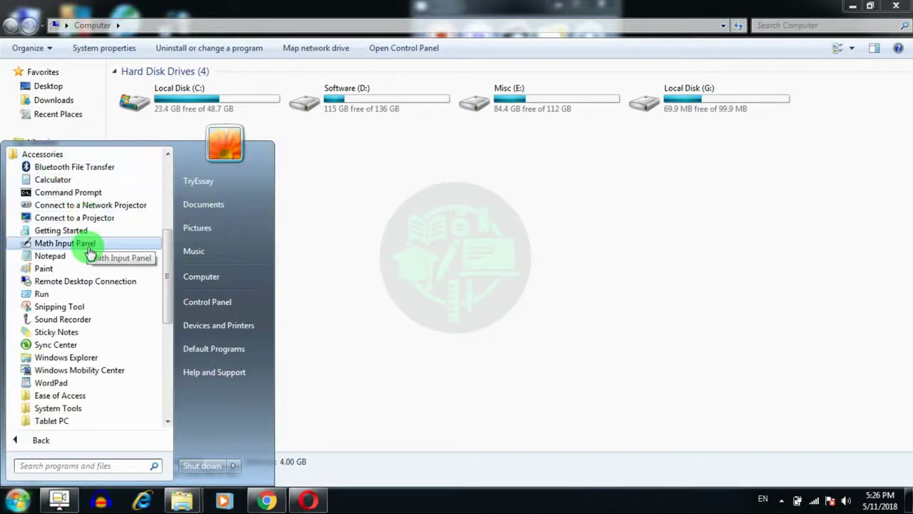
left_click_drag(164, 302, 169, 335)
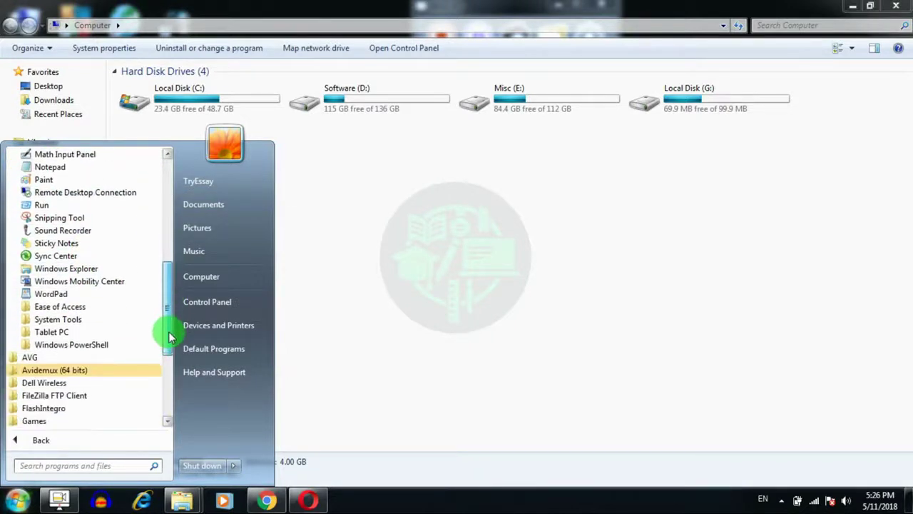
left_click(64, 320)
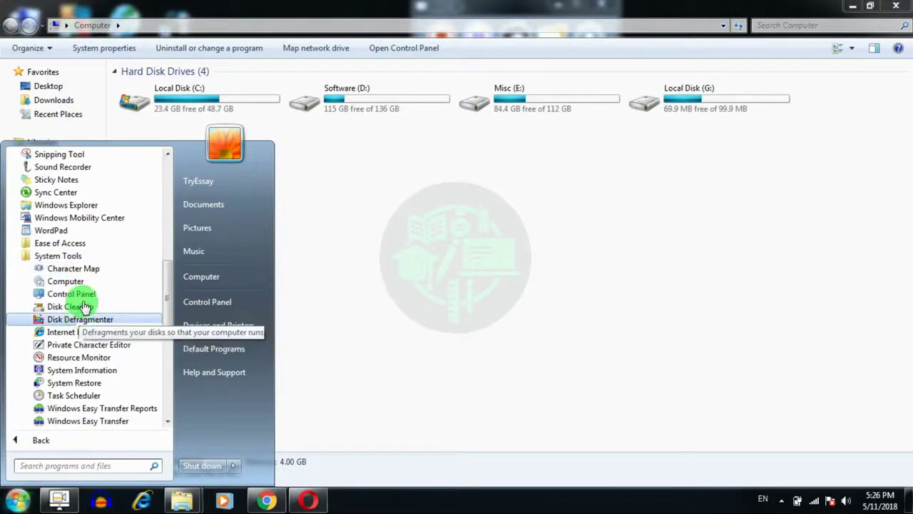
left_click(84, 306)
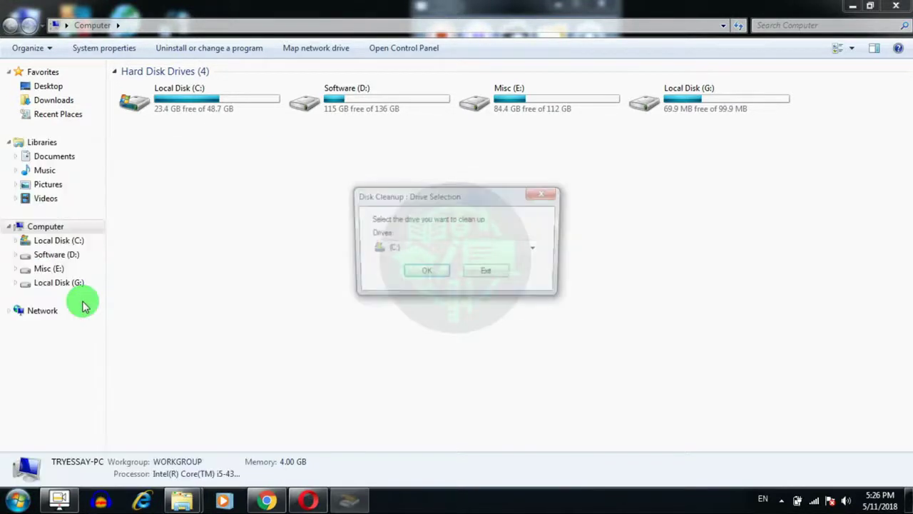
Choose the C: drive as the one to clean up and start its scan
left_click(440, 250)
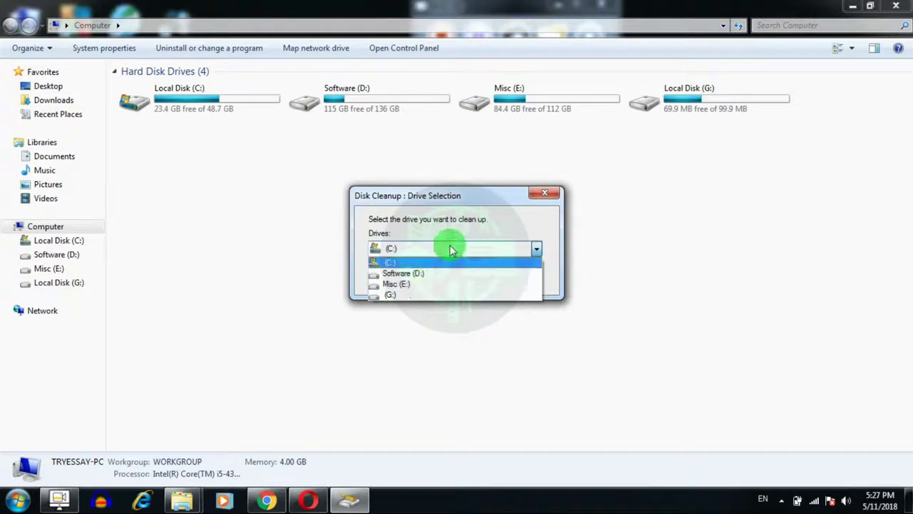
left_click(451, 249)
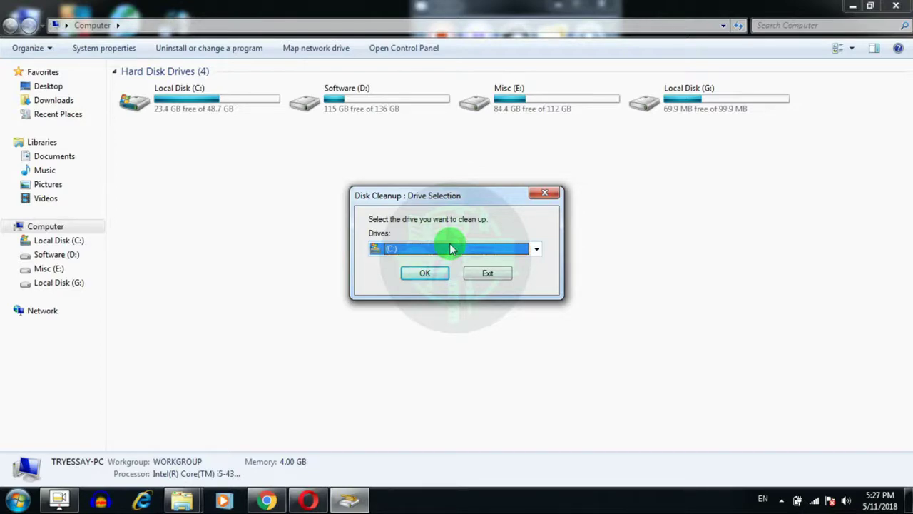
left_click(425, 276)
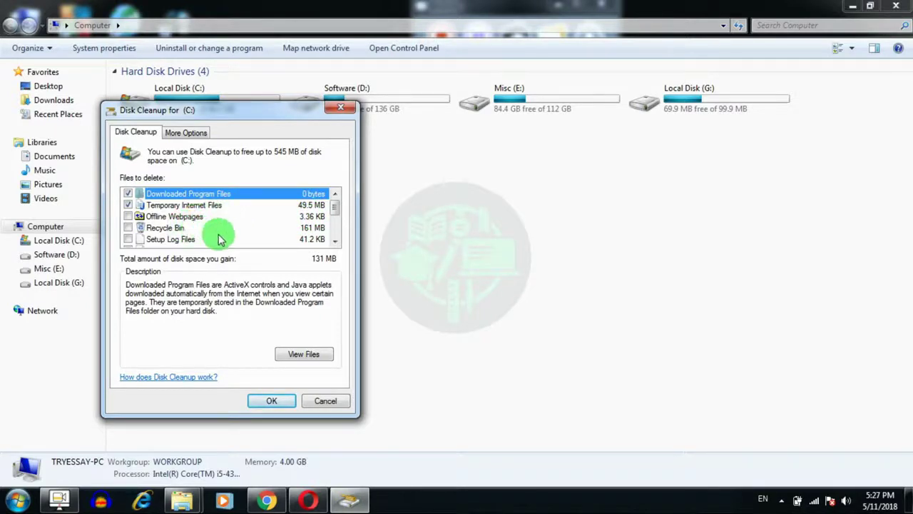
Include the Recycle Bin and Temporary files in the files to delete from C:
left_click(128, 227)
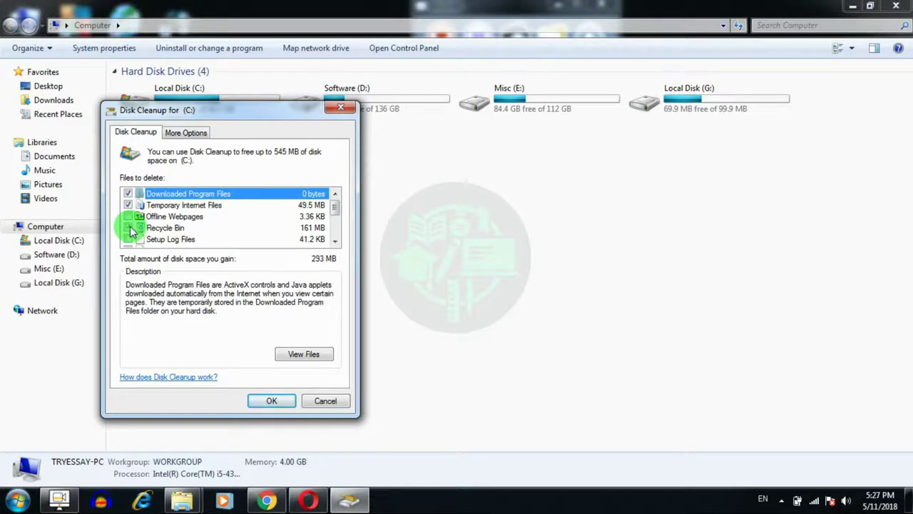
left_click(334, 242)
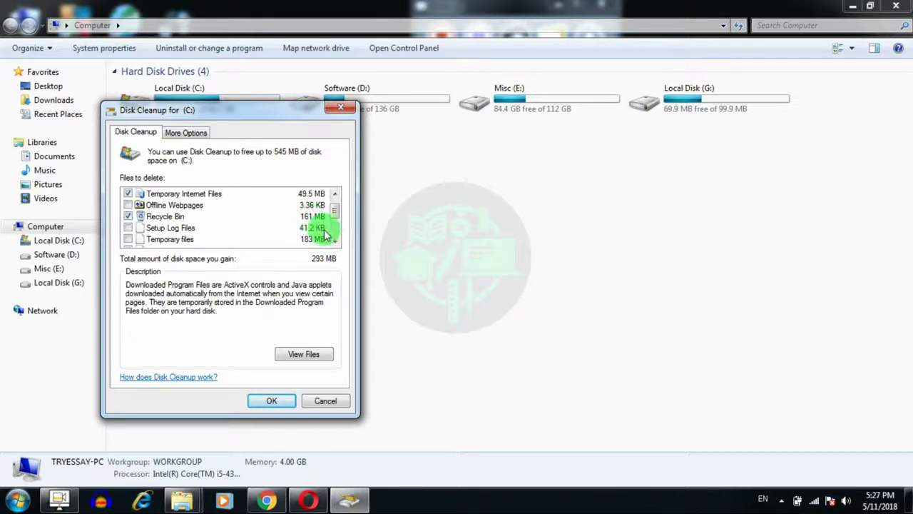
left_click(334, 243)
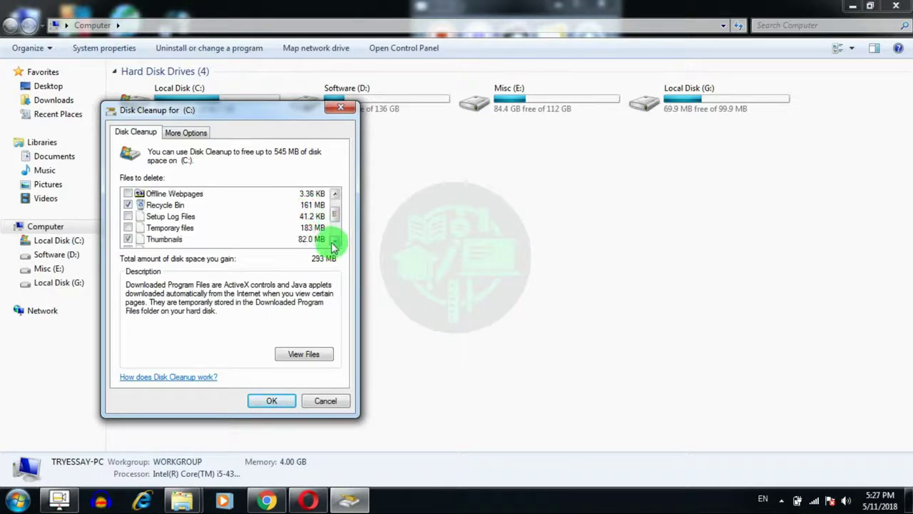
left_click(129, 228)
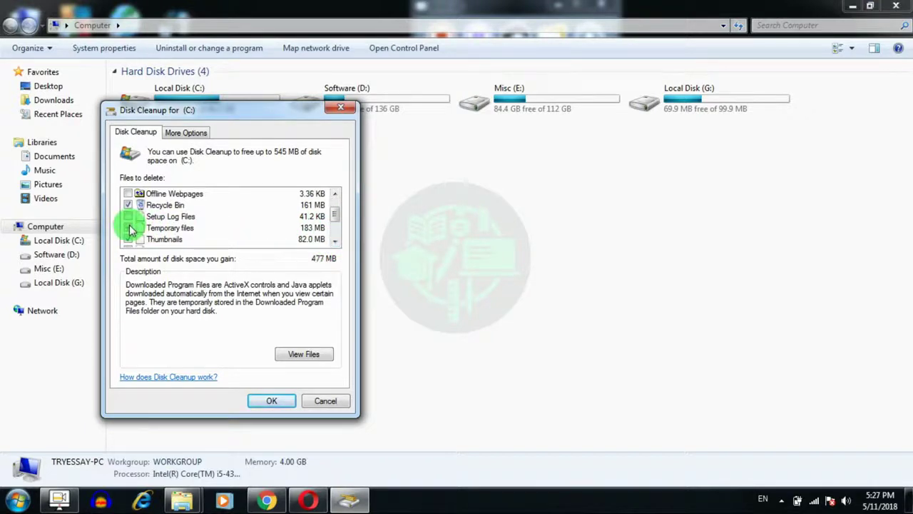
Include the per user queued and system queued Windows Error Reporting files in the files to delete
left_click(335, 241)
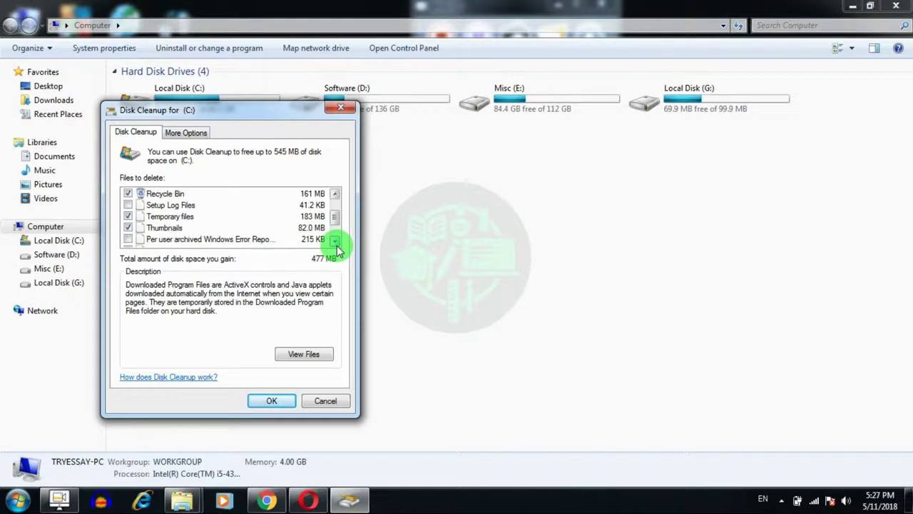
left_click(334, 241)
left_click(335, 241)
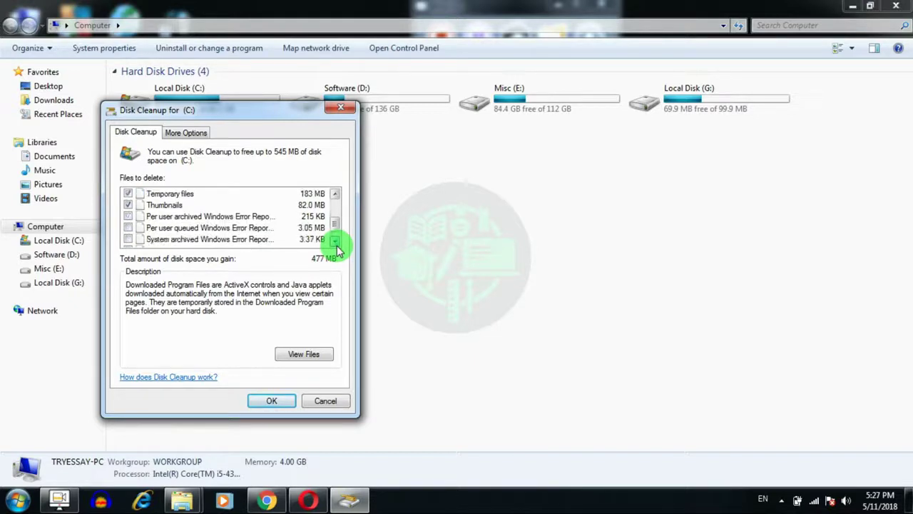
left_click(334, 242)
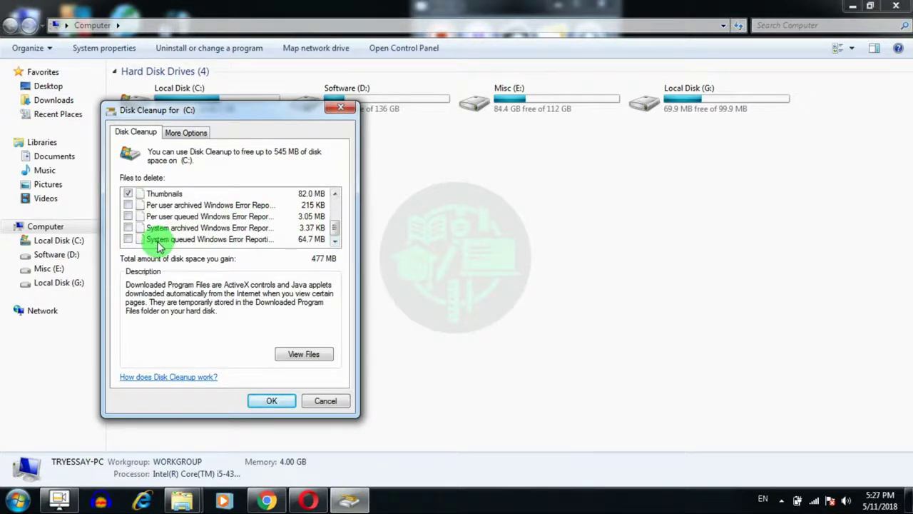
left_click(128, 239)
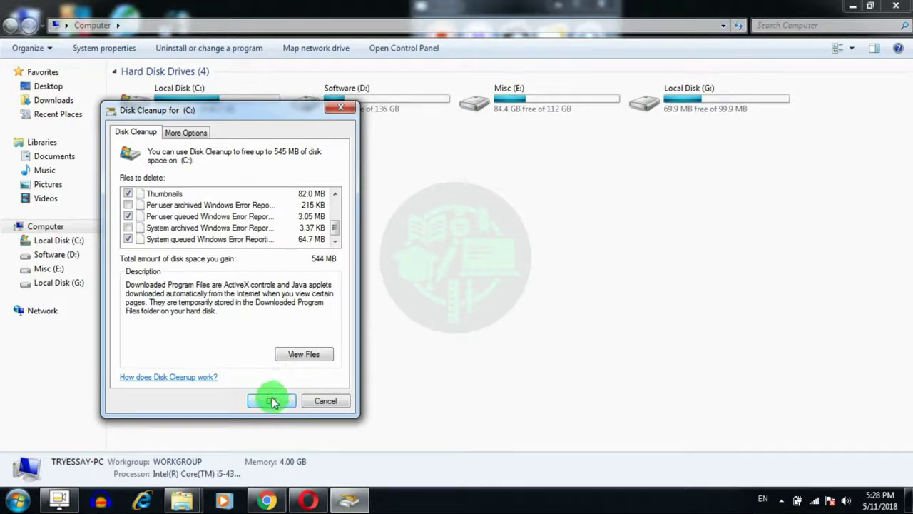
Run the cleanup with permanent deletion of the selected files, and close the Computer window
left_click(271, 400)
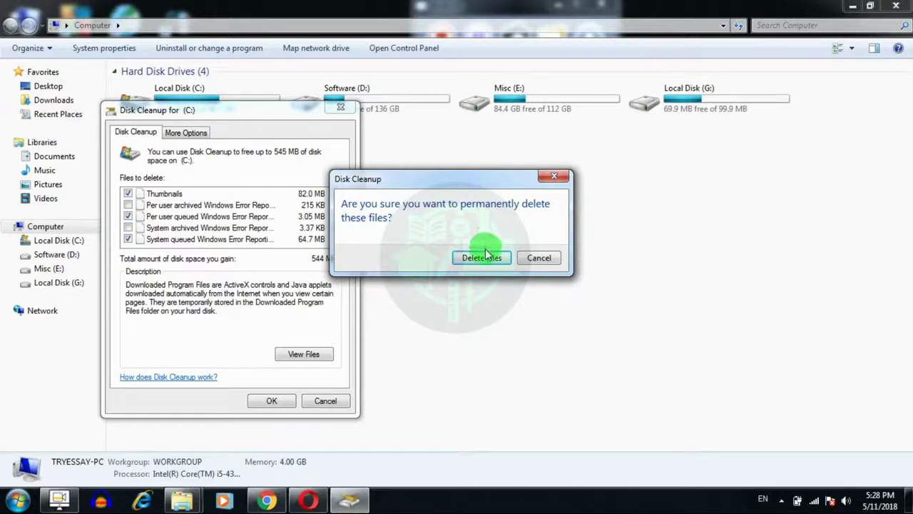
left_click(484, 257)
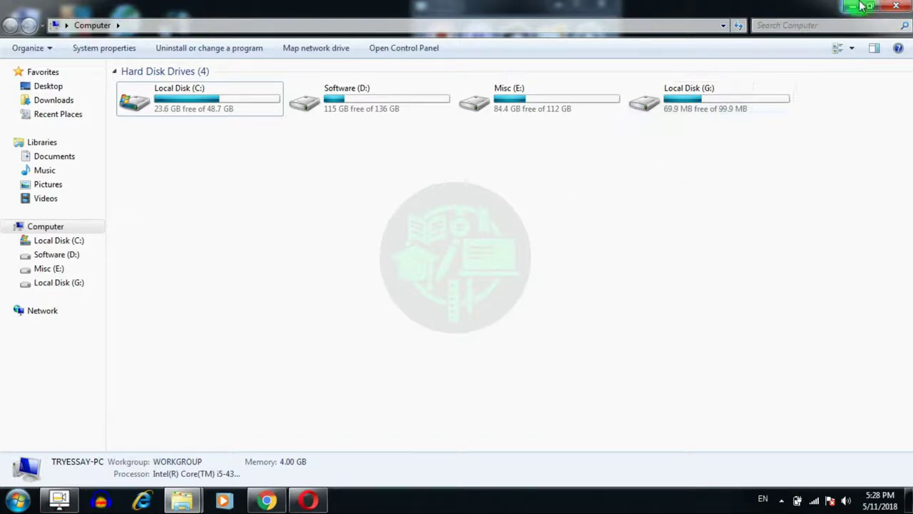
left_click(894, 5)
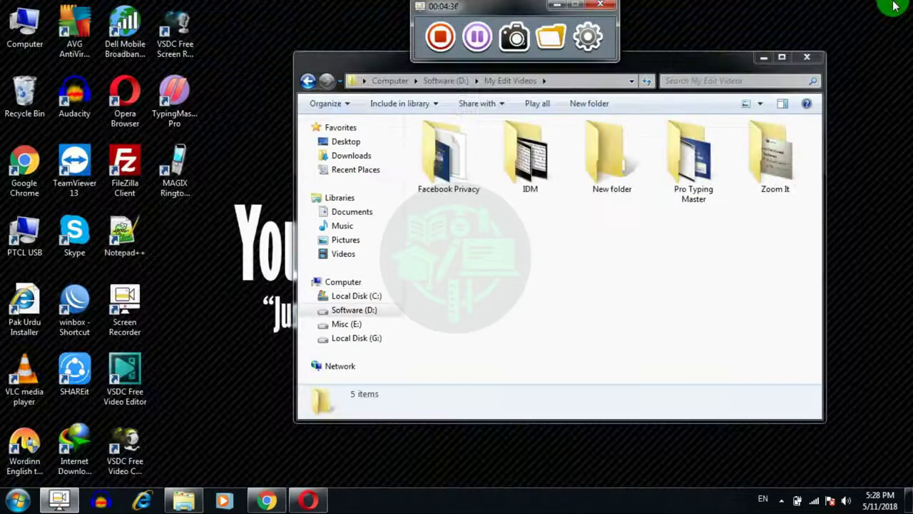
left_click(438, 35)
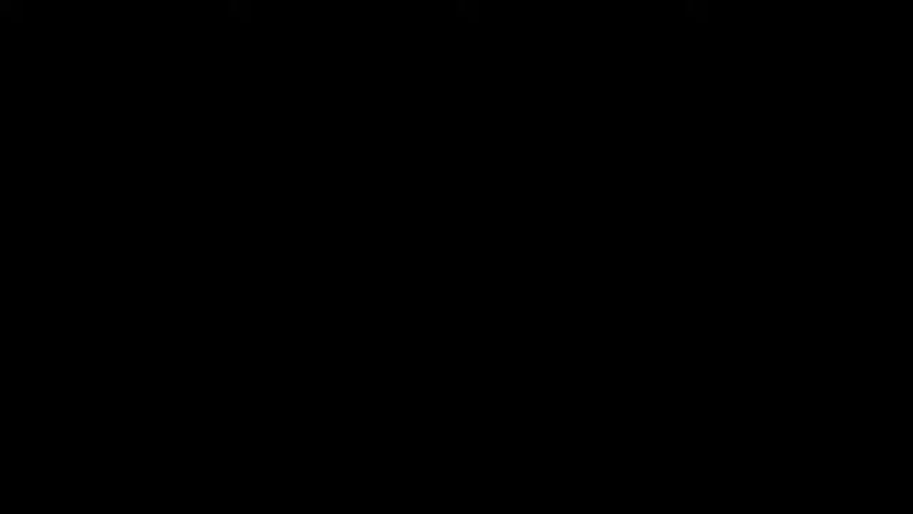